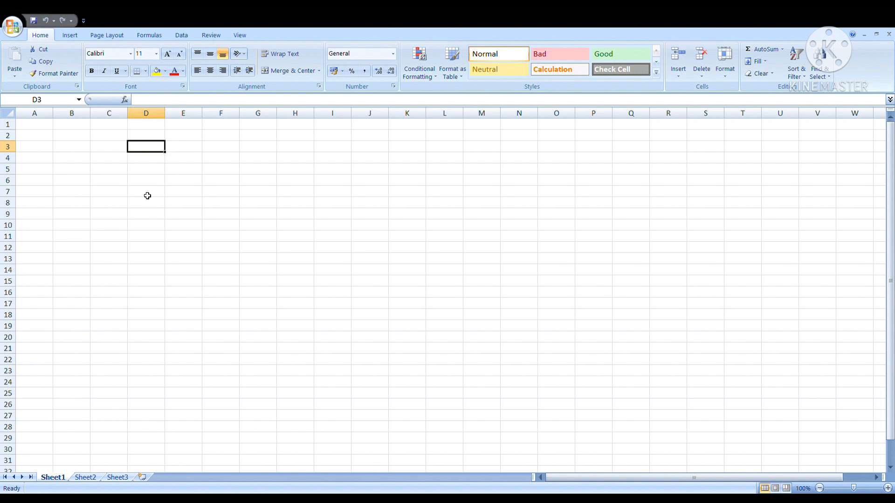
# Step: Enter the column heading "item" in cell B5
pyautogui.click(169, 159)
pyautogui.click(122, 164)
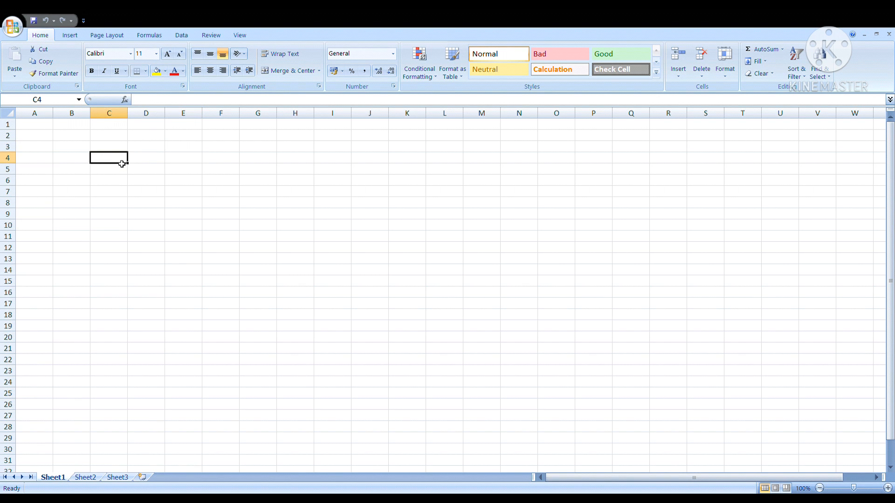
pyautogui.click(88, 173)
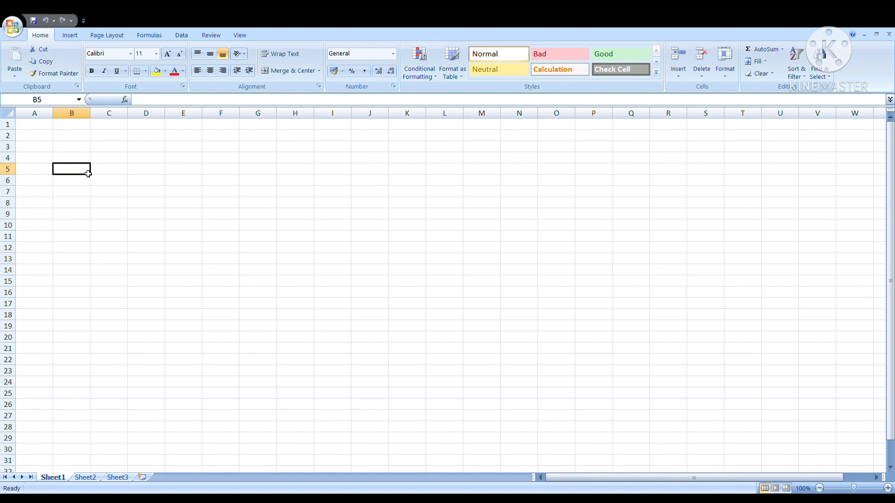
pyautogui.write('ite')
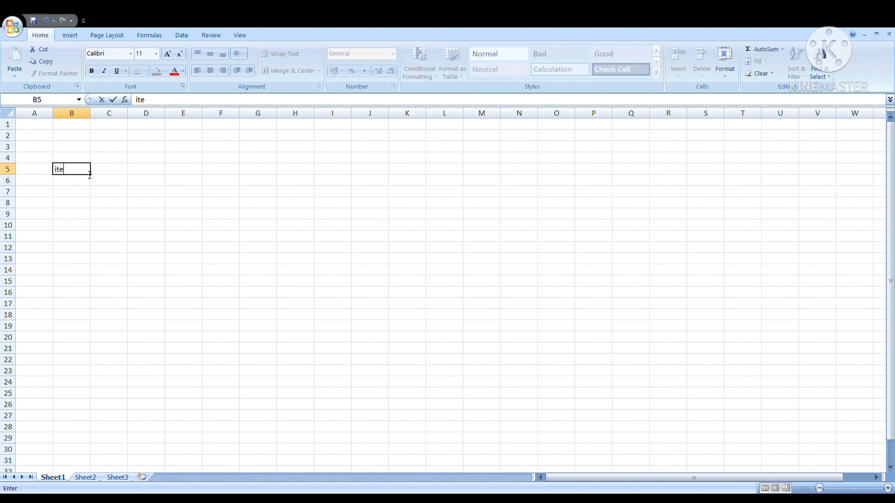
pyautogui.write('m')
pyautogui.press('Tab')
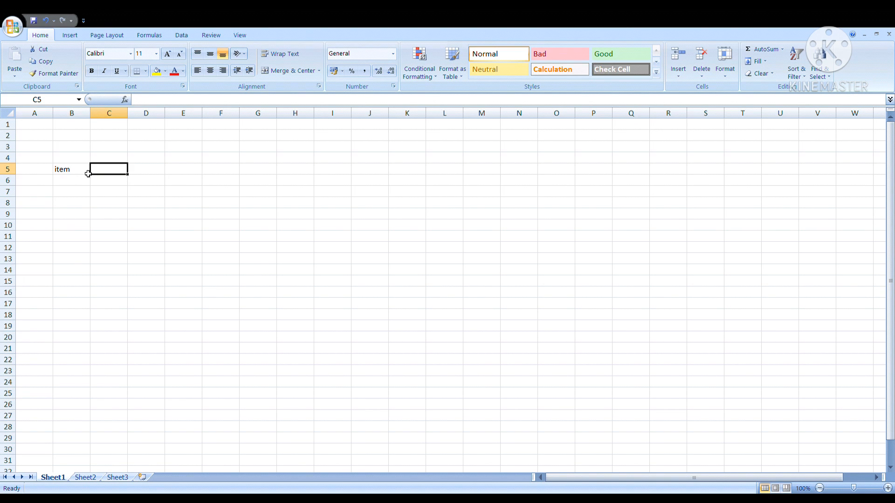
pyautogui.click(88, 174)
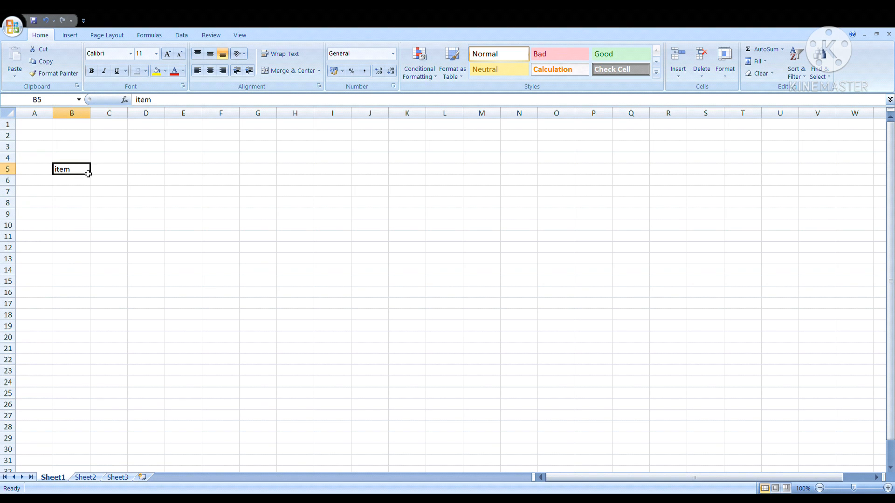
pyautogui.press('Return')
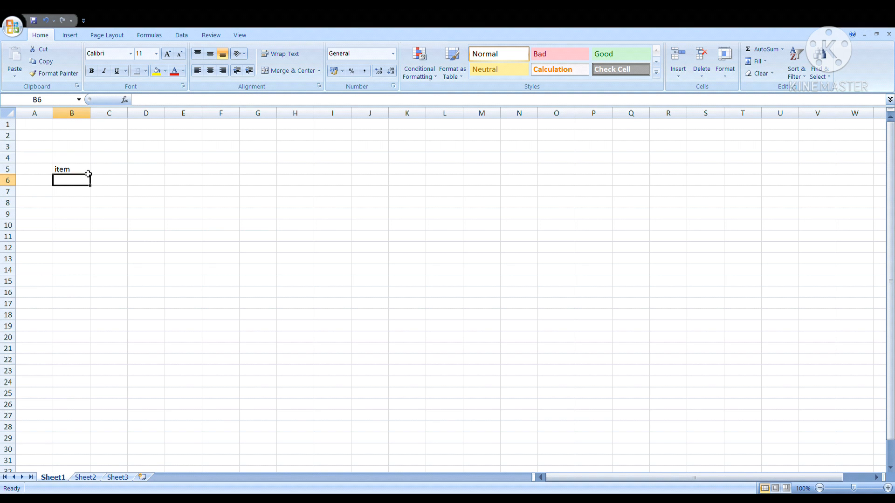
# Step: List the items pen, eraser, pencil and table in cells B6 to B9
pyautogui.write('pen')
pyautogui.press('Return')
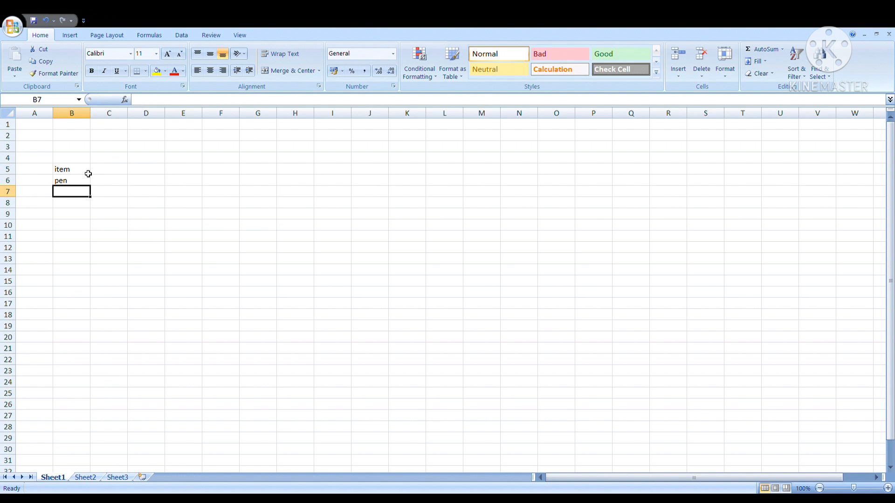
pyautogui.write('e')
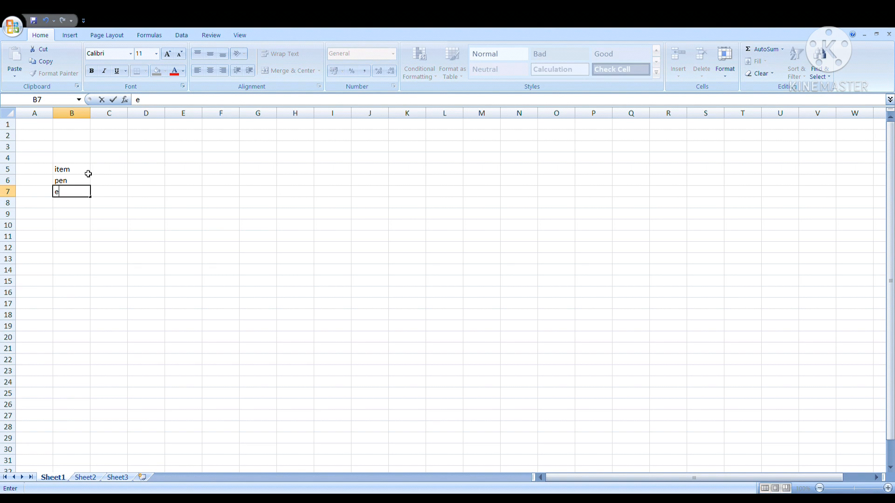
pyautogui.write('raser')
pyautogui.press('Return')
pyautogui.write('pencil')
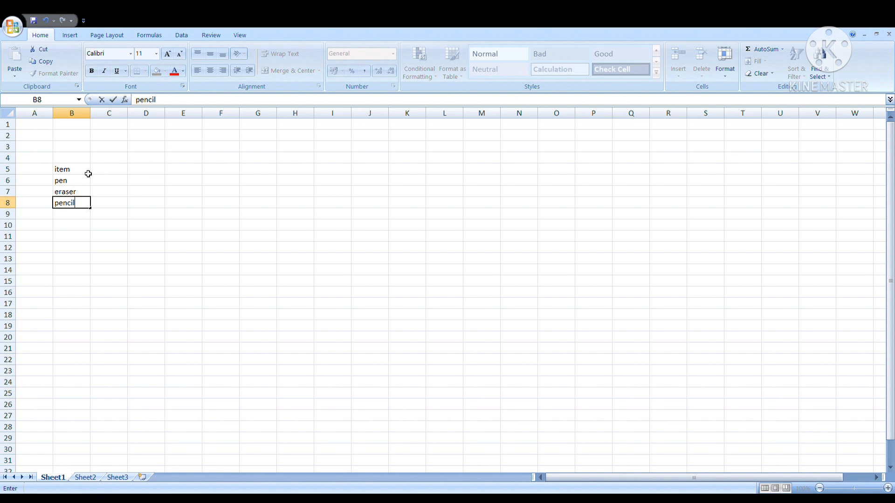
pyautogui.press('Return')
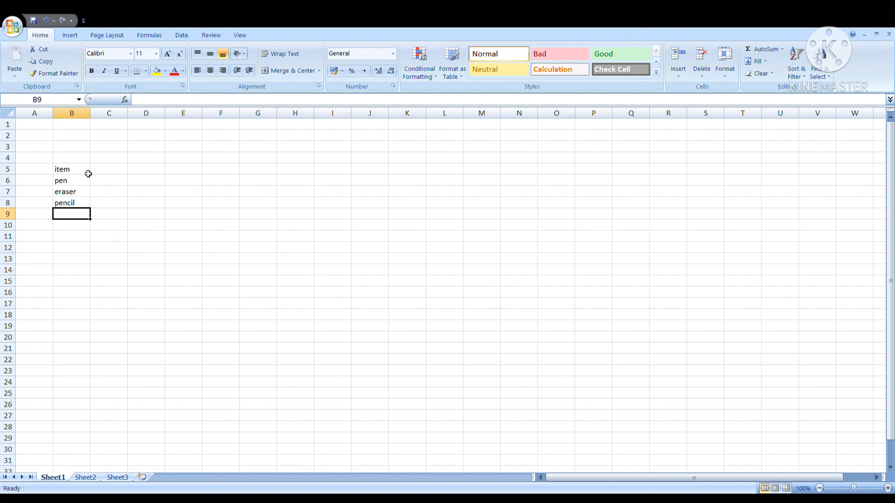
pyautogui.write('table')
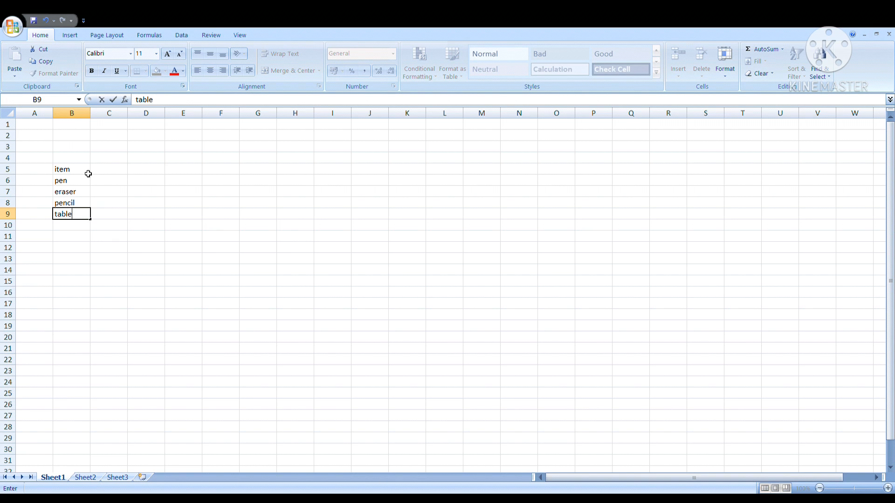
pyautogui.press('Tab')
# Step: Enter the column heading "rate" in cell C5, beside the item heading
pyautogui.press('Up')
pyautogui.press('Up')
pyautogui.press('Up')
pyautogui.press('Up')
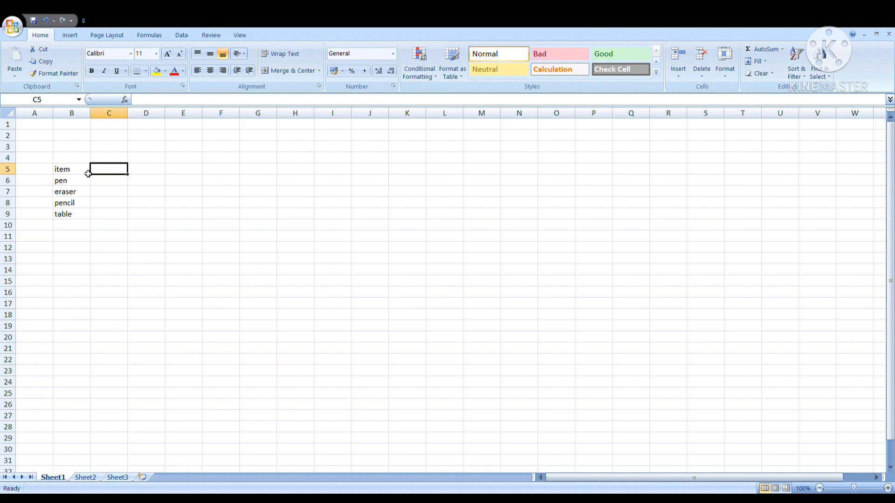
pyautogui.write('rate')
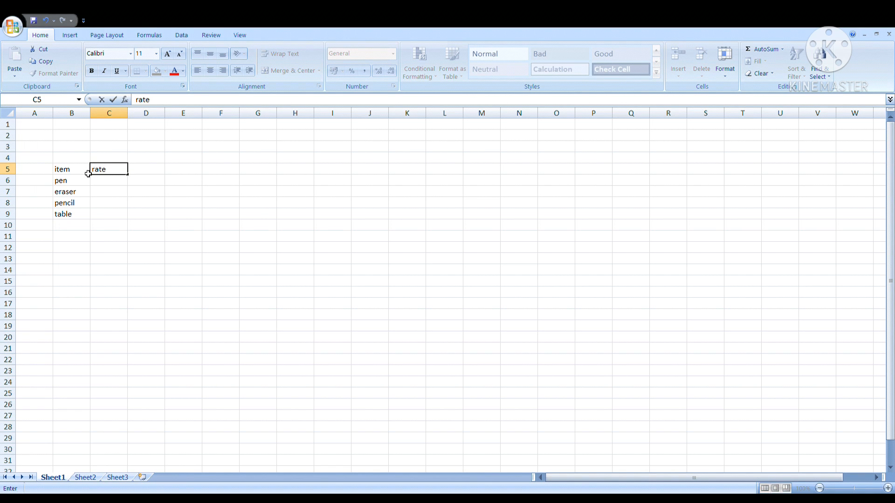
pyautogui.press('Return')
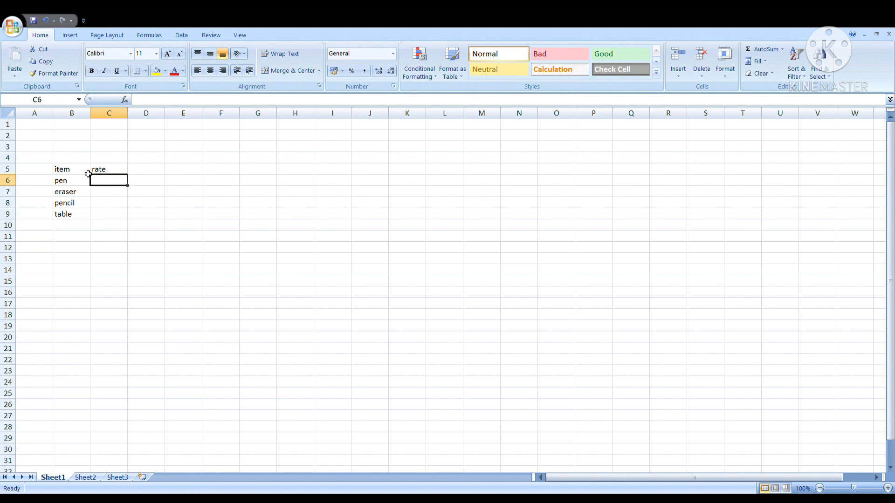
# Step: Enter the rates 30, 5, 10 and 250 for pen, eraser, pencil and table in cells C6 to C9
pyautogui.write('30')
pyautogui.press('Return')
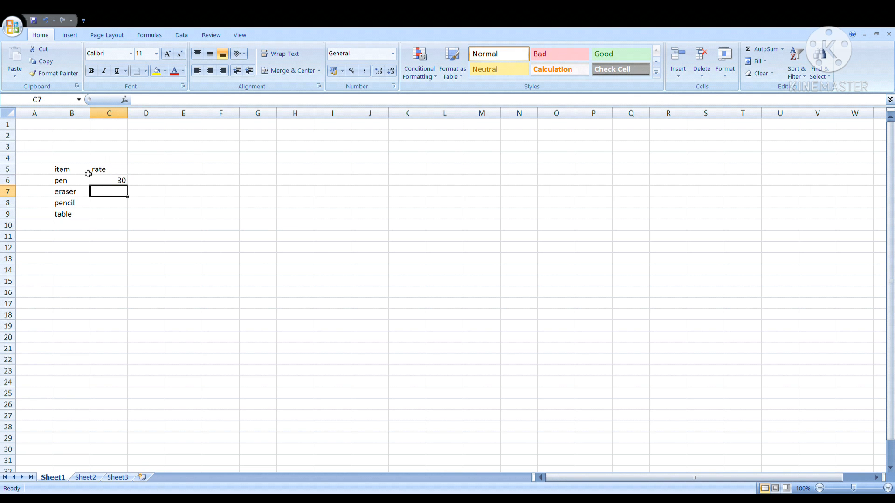
pyautogui.write('5')
pyautogui.press('Return')
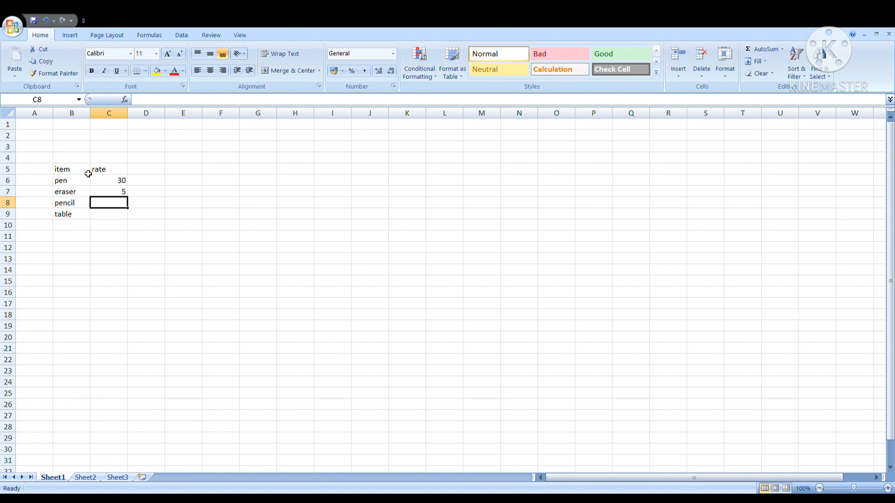
pyautogui.write('10')
pyautogui.press('Return')
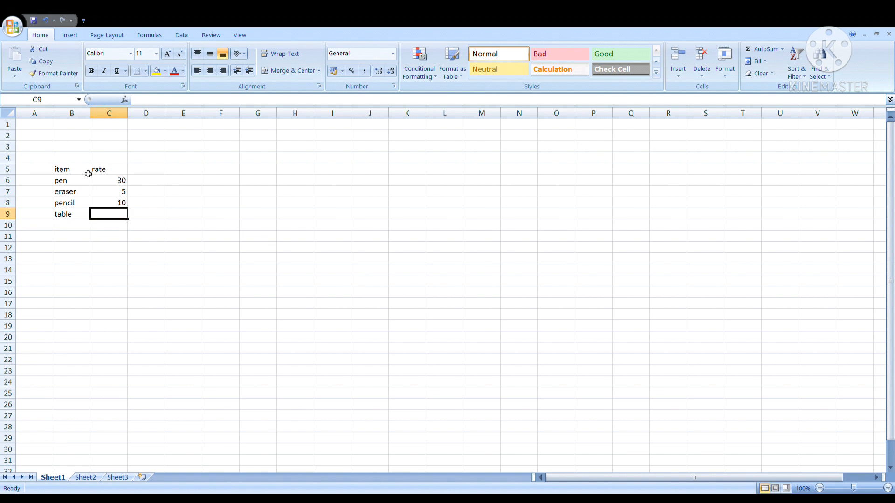
pyautogui.write('250')
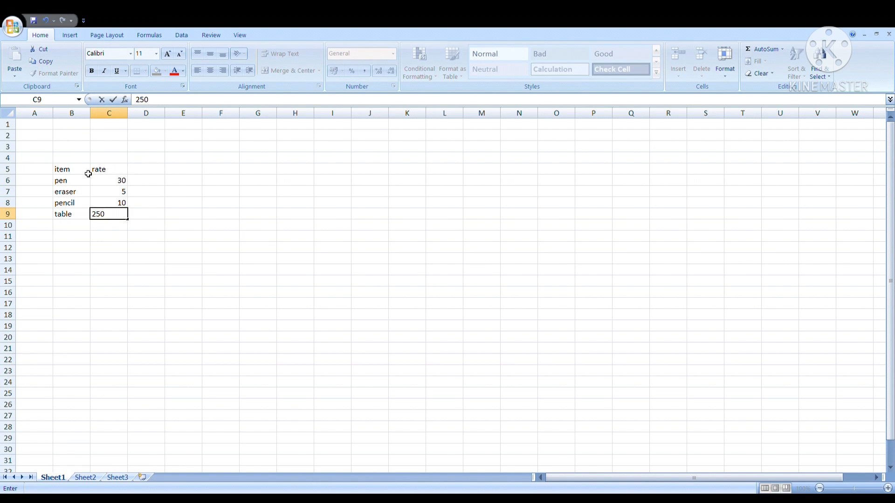
pyautogui.click(187, 217)
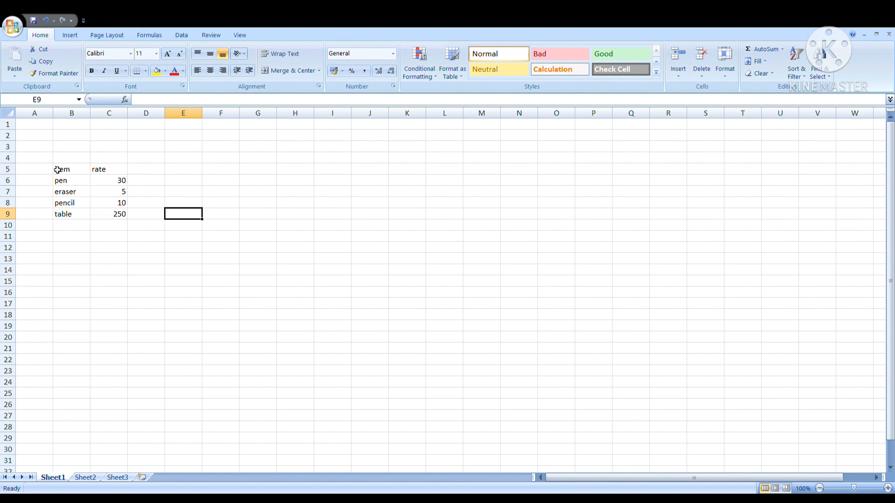
# Step: Insert a column chart of the item and rate table in B5:C9
pyautogui.moveTo(62, 172); pyautogui.dragTo(111, 218)
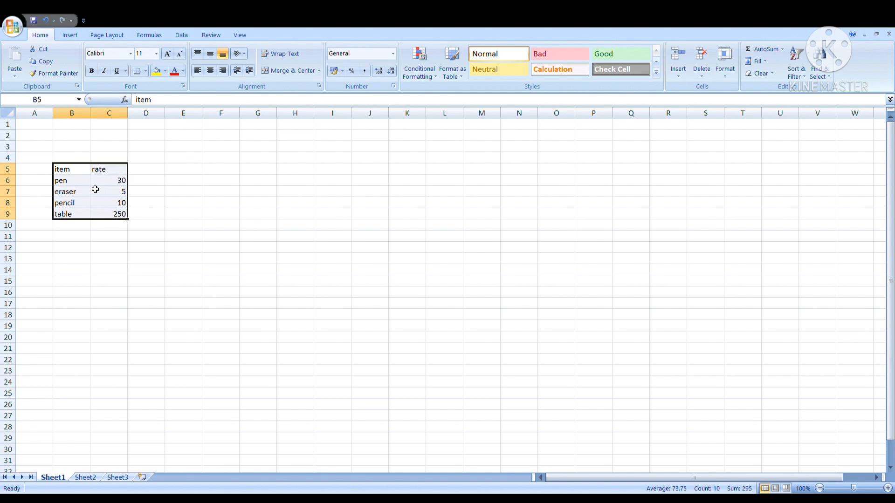
pyautogui.click(70, 36)
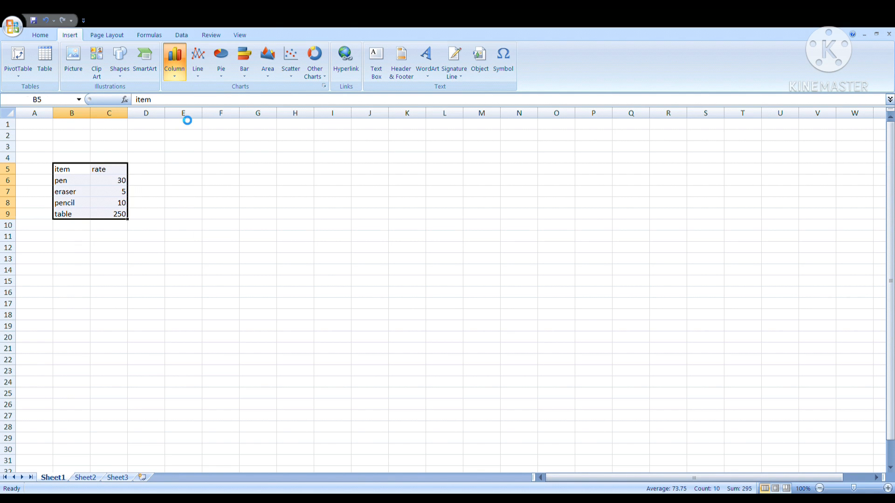
pyautogui.hotkey('alt', 'F1')
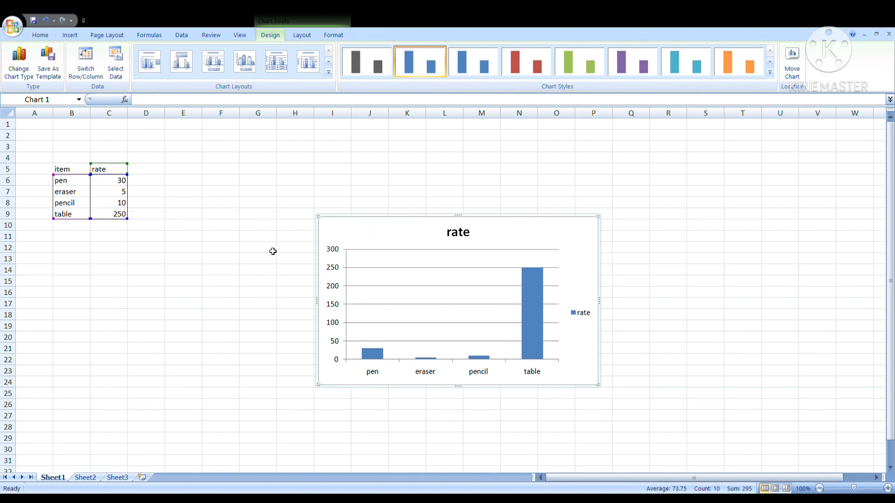
# Step: Change the pen's rate in cell C6 to 100
pyautogui.click(115, 186)
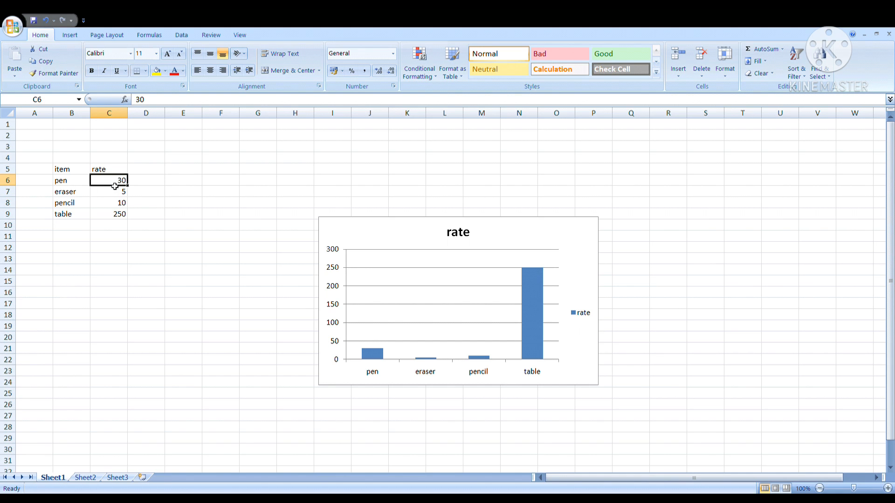
pyautogui.write('100')
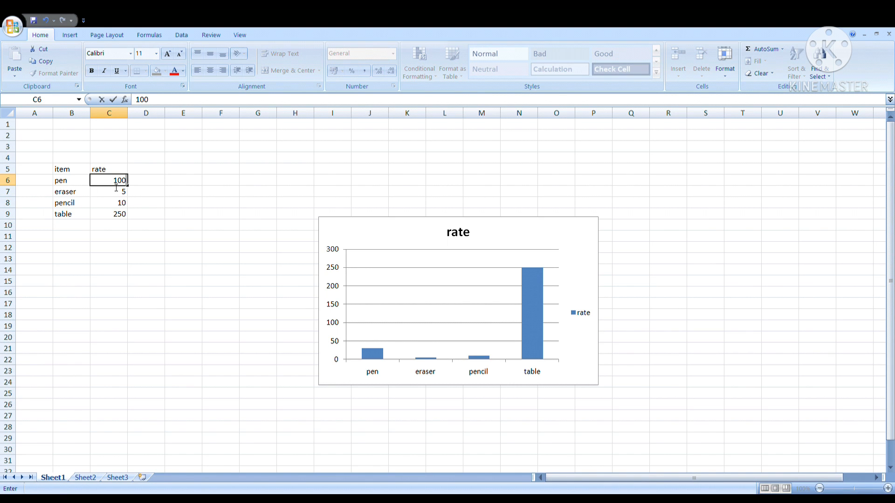
pyautogui.press('Return')
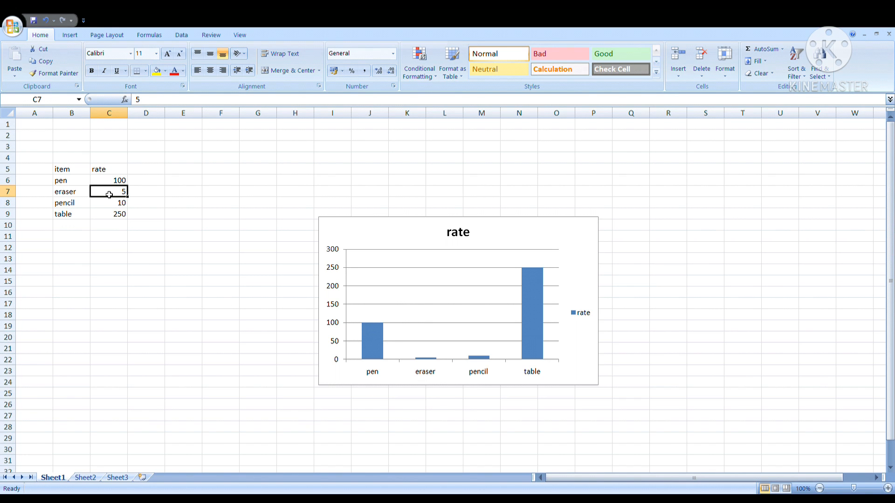
# Step: Change the eraser's rate in cell C7 to 150
pyautogui.write('1')
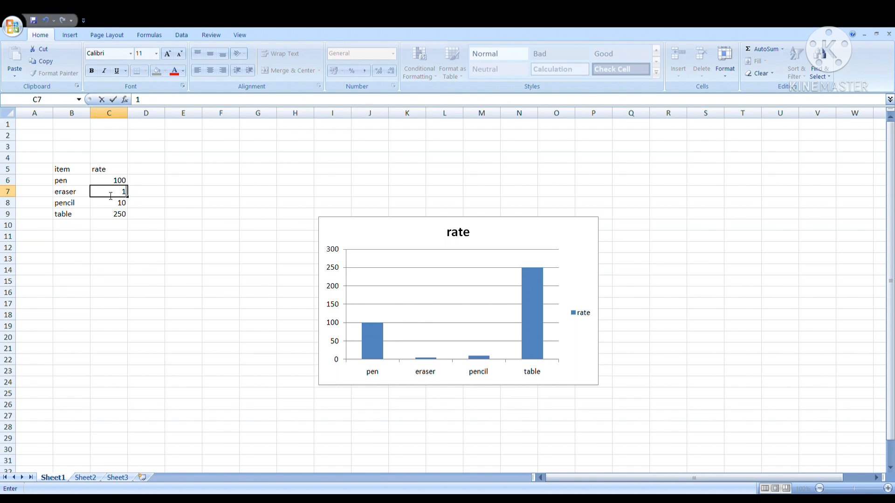
pyautogui.write('50')
pyautogui.press('Return')
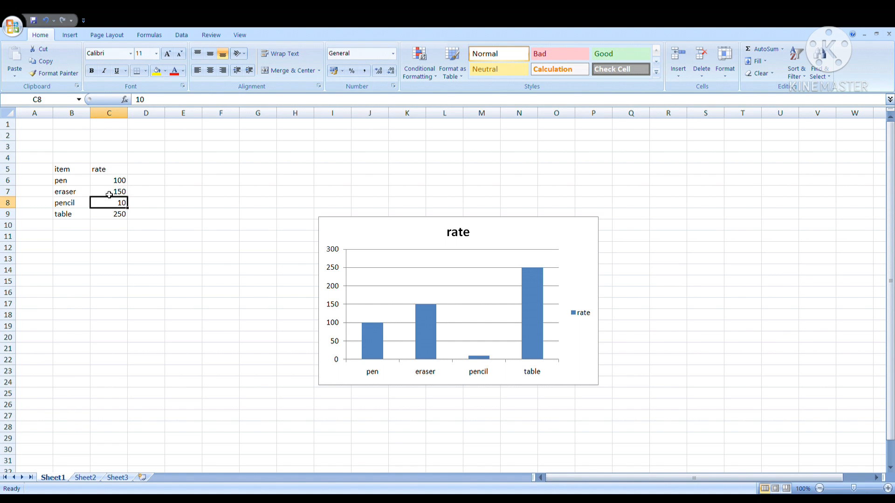
# Step: Set the eraser's rate in cell C7 to 20
pyautogui.click(109, 195)
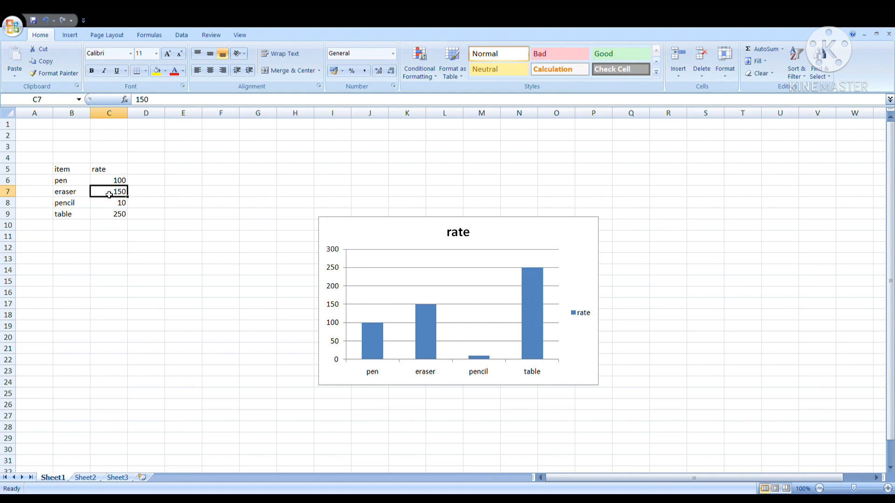
pyautogui.write('20')
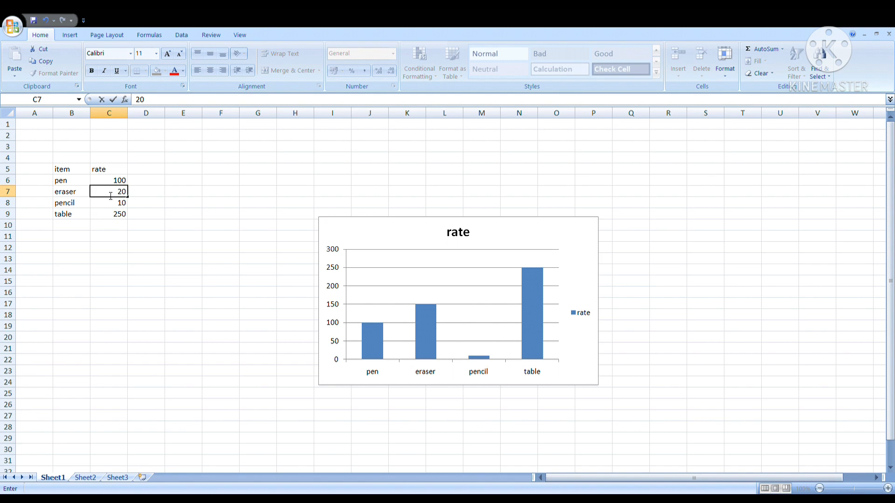
pyautogui.press('Return')
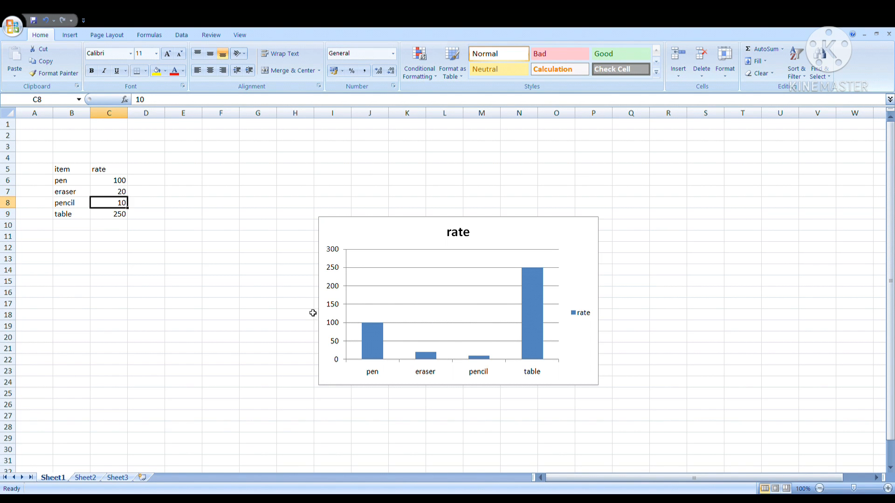
# Step: Fill the background of the rate chart's chart area with light purple
pyautogui.click(352, 238)
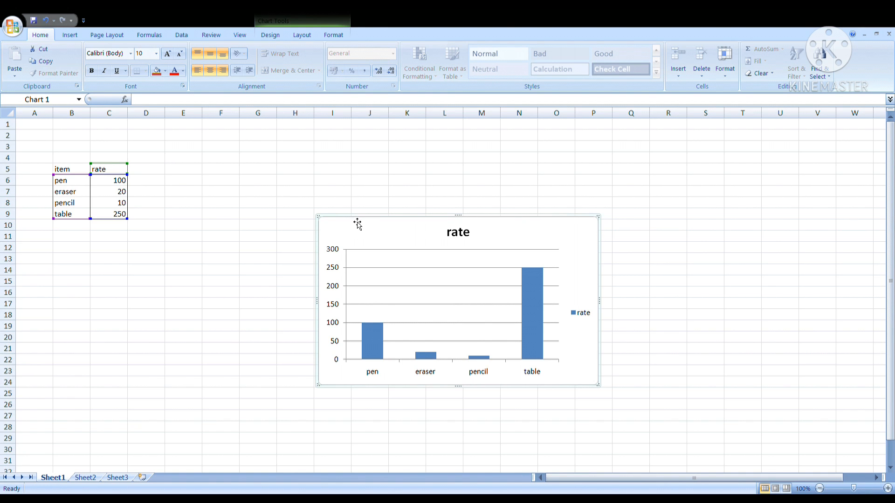
pyautogui.click(333, 36)
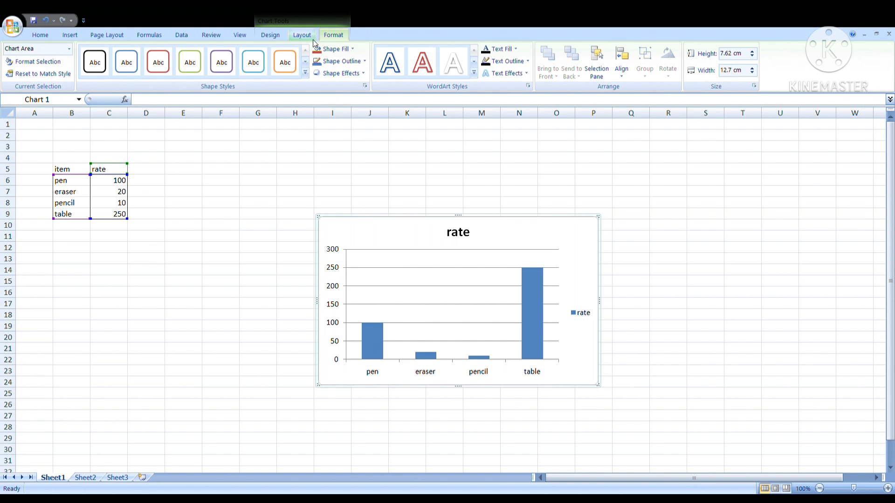
pyautogui.click(352, 50)
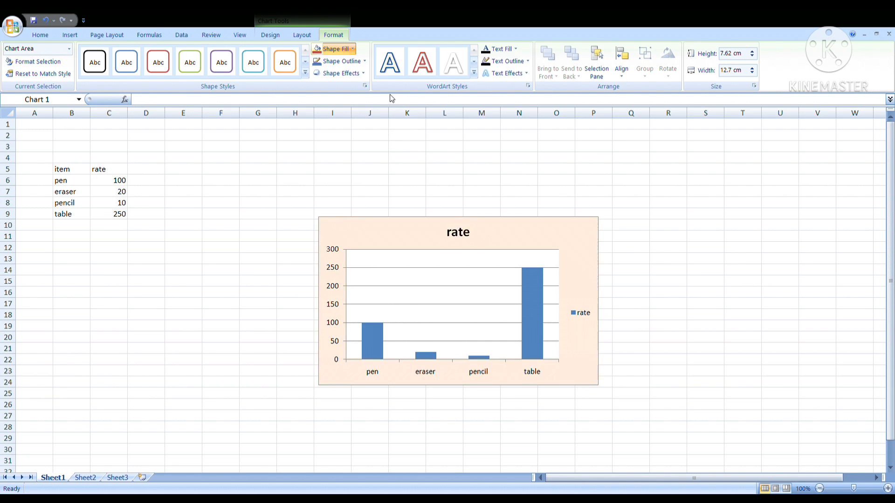
pyautogui.click(380, 109)
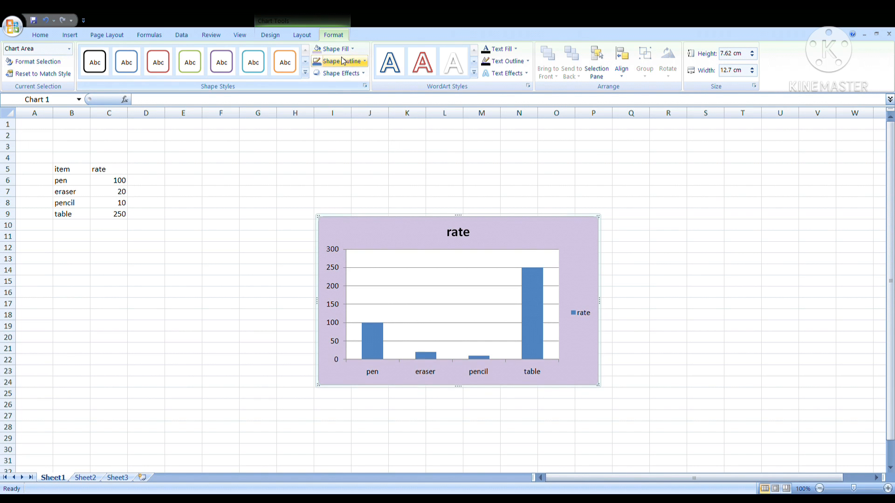
# Step: Set an outline colour for the rate chart's chart area and add a soft red glow around its border
pyautogui.click(345, 61)
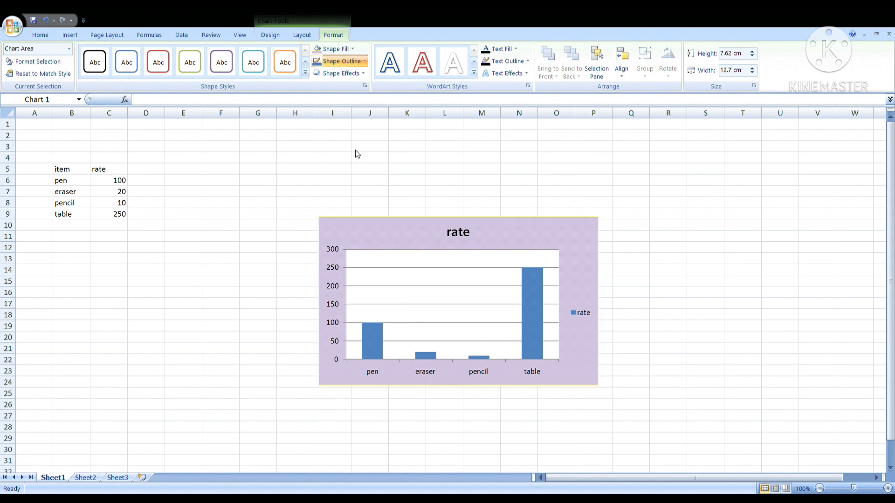
pyautogui.click(399, 121)
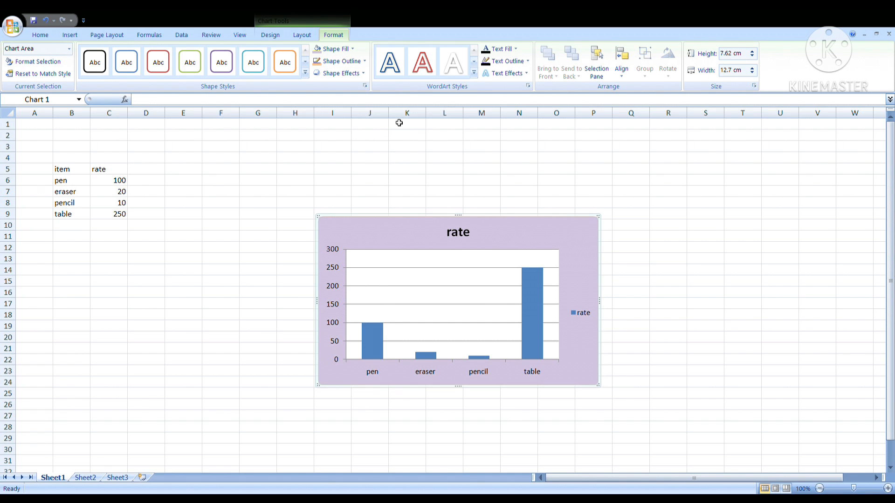
pyautogui.click(326, 74)
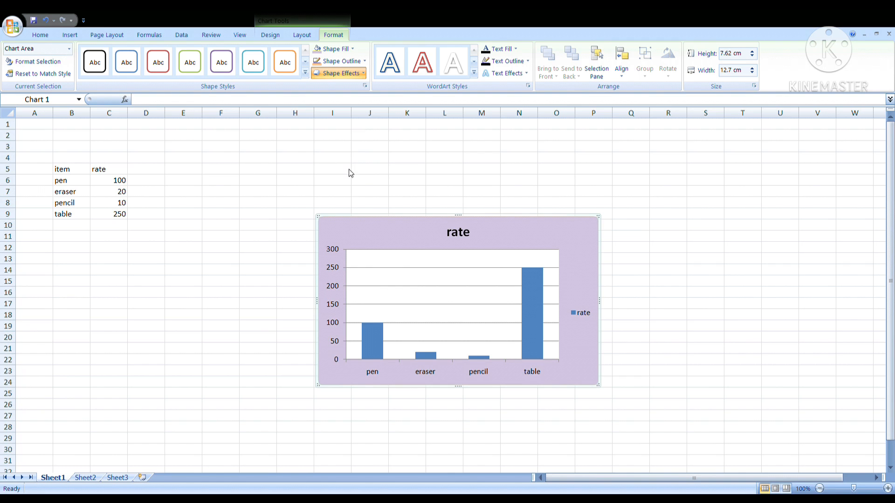
pyautogui.click(430, 264)
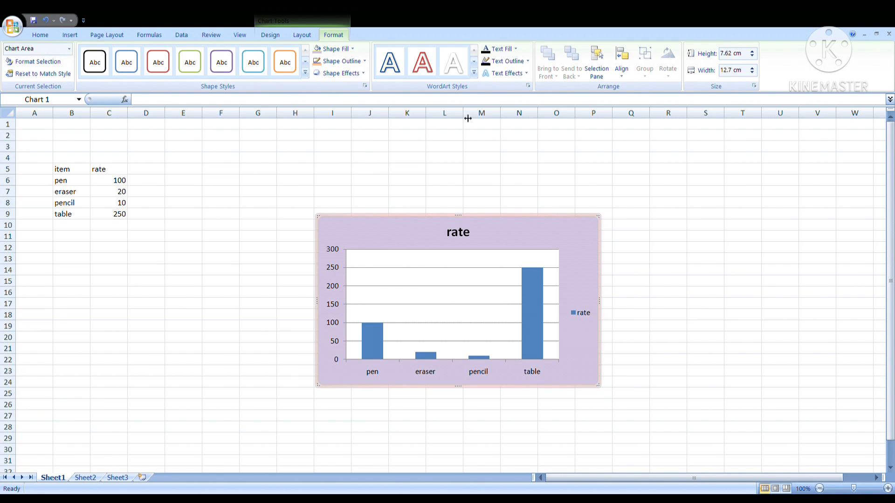
# Step: Fill all the chart's text with orange-yellow and give the text a red outline
pyautogui.click(516, 48)
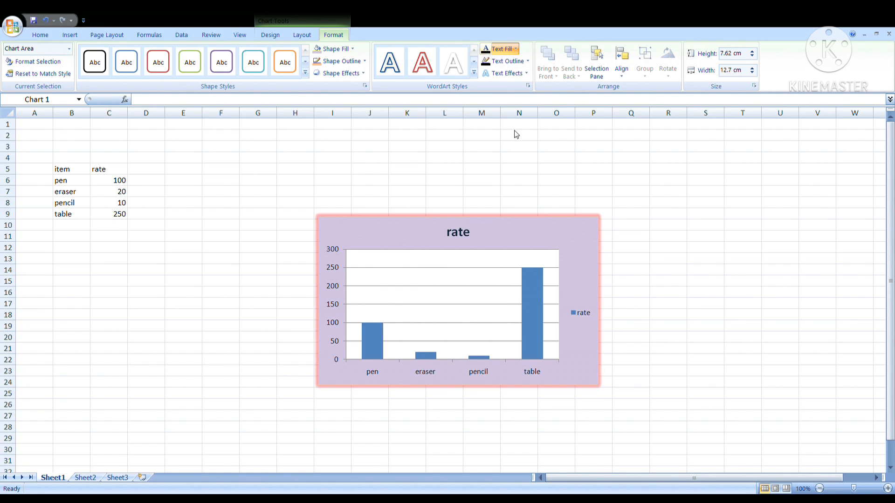
pyautogui.click(504, 147)
pyautogui.click(527, 61)
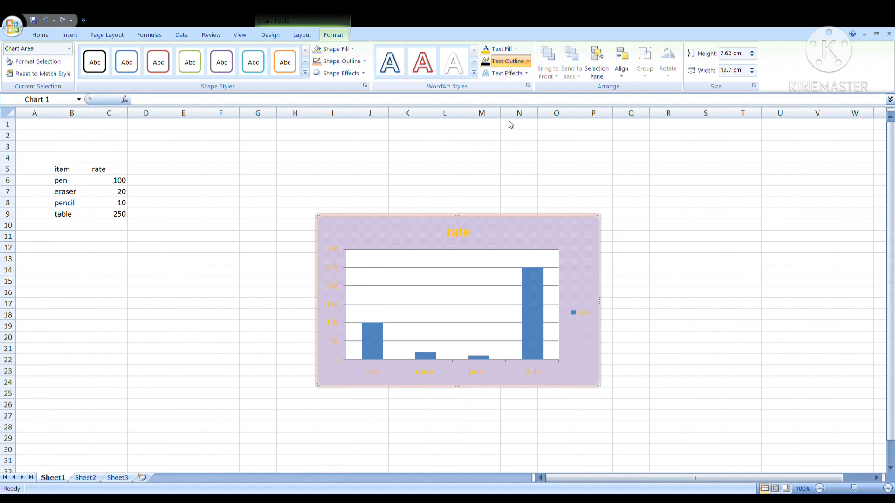
pyautogui.click(535, 116)
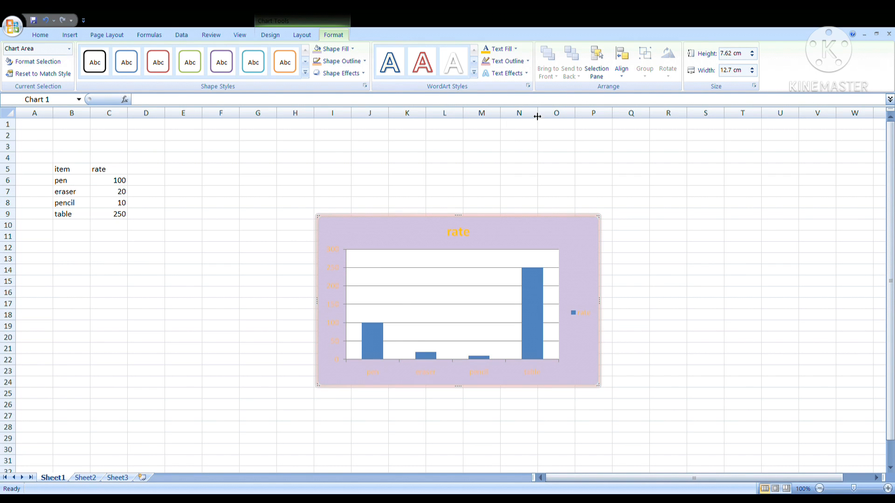
pyautogui.click(500, 60)
pyautogui.click(496, 160)
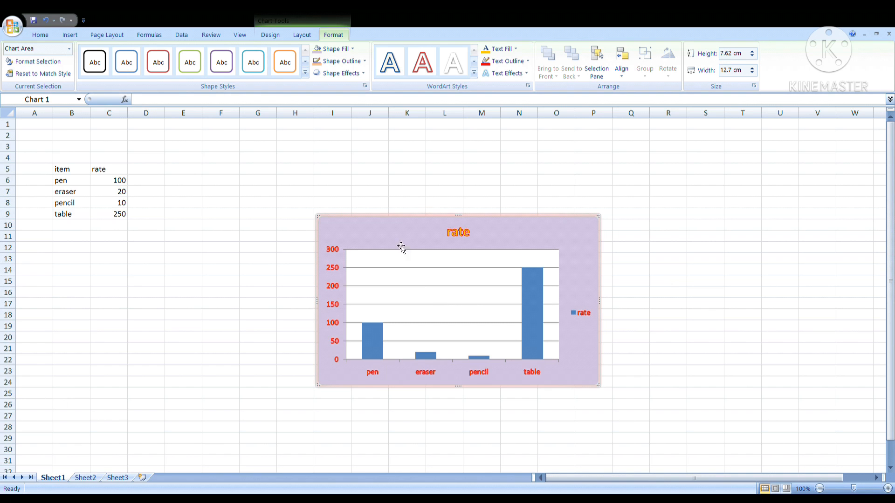
# Step: Add data labels to the rate chart, placed inside the upper end of the columns
pyautogui.click(397, 223)
pyautogui.click(301, 38)
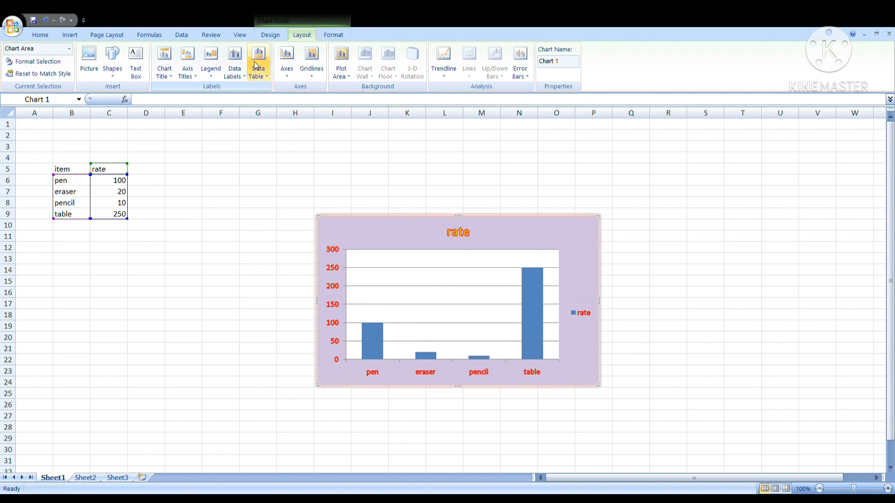
pyautogui.click(234, 65)
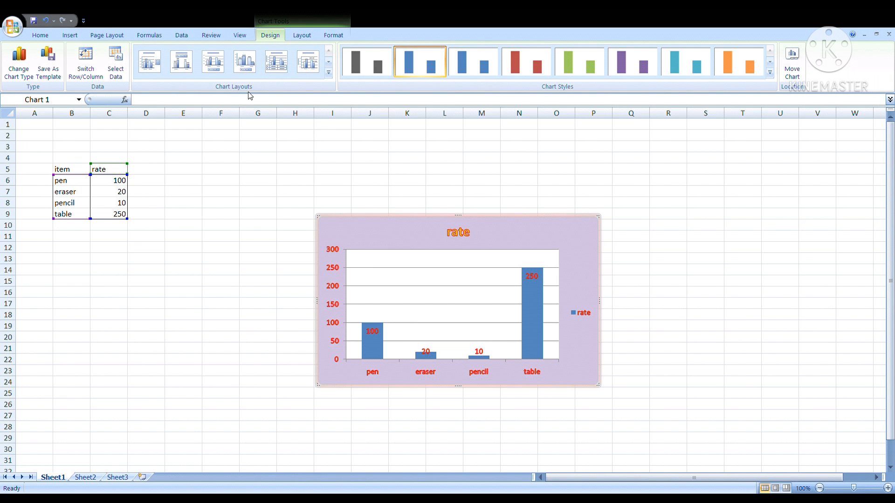
# Step: Apply the chart layout with both axis titles, a legend and dense minor gridlines, without a chart title
pyautogui.click(217, 63)
pyautogui.click(184, 63)
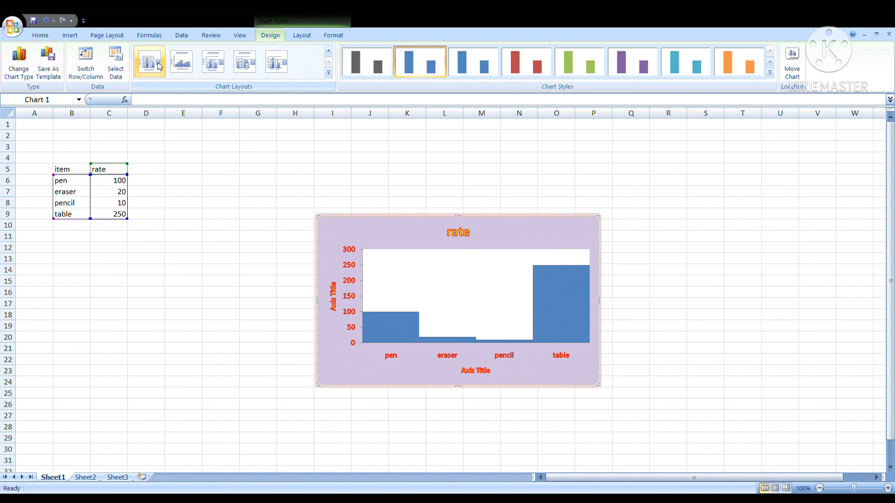
pyautogui.click(158, 66)
# Step: Apply the black-background chart style with glossy blue columns to the rate chart
pyautogui.click(526, 63)
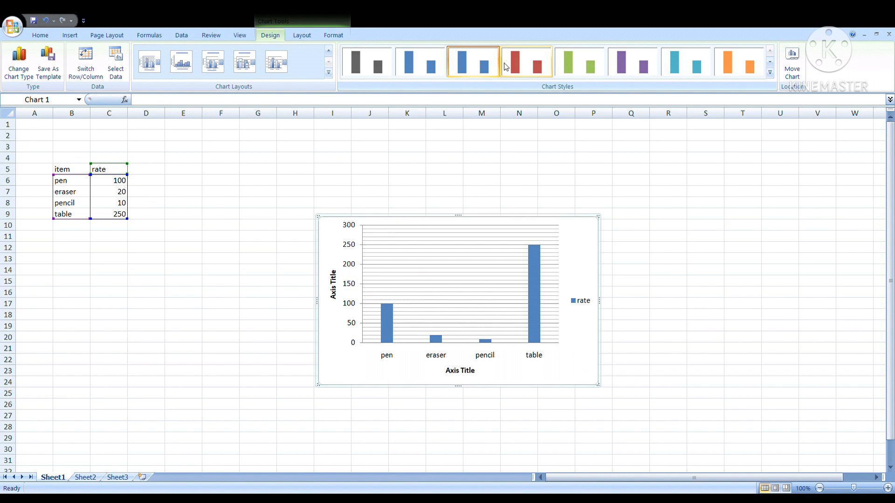
pyautogui.click(563, 68)
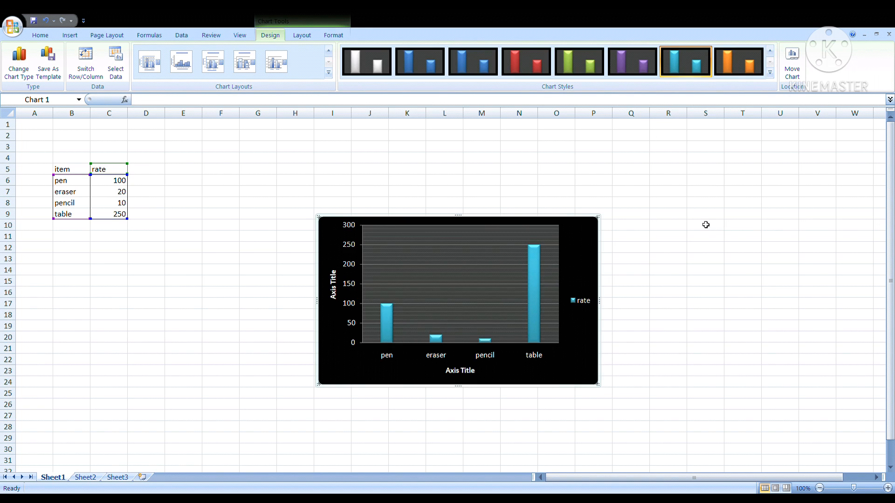
pyautogui.click(422, 54)
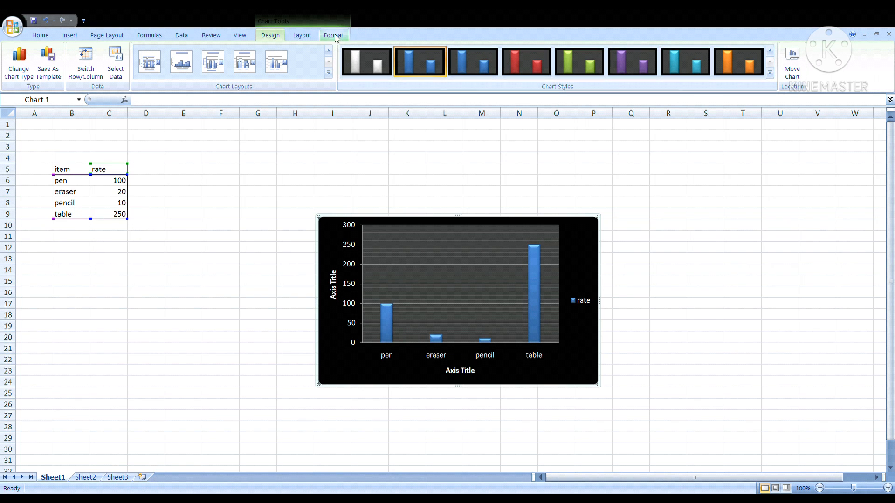
# Step: Change the rate chart's type to 3-D horizontal cones and back to vertical columns
pyautogui.click(19, 72)
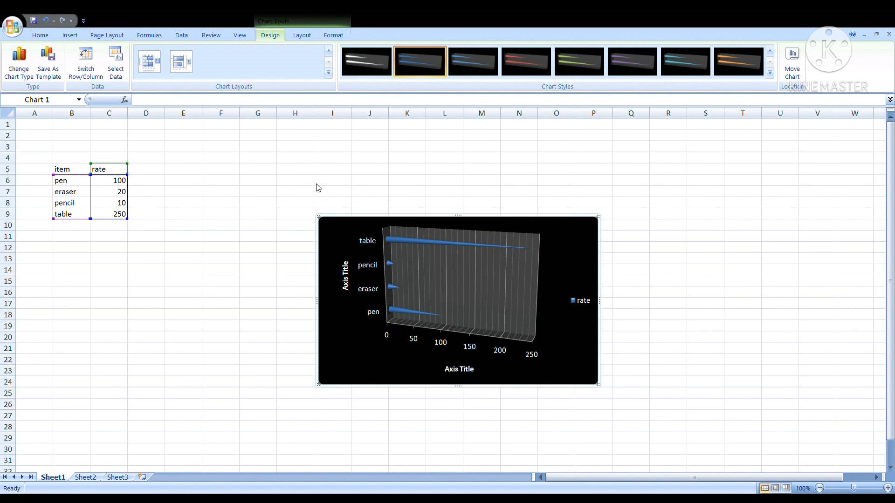
pyautogui.click(540, 356)
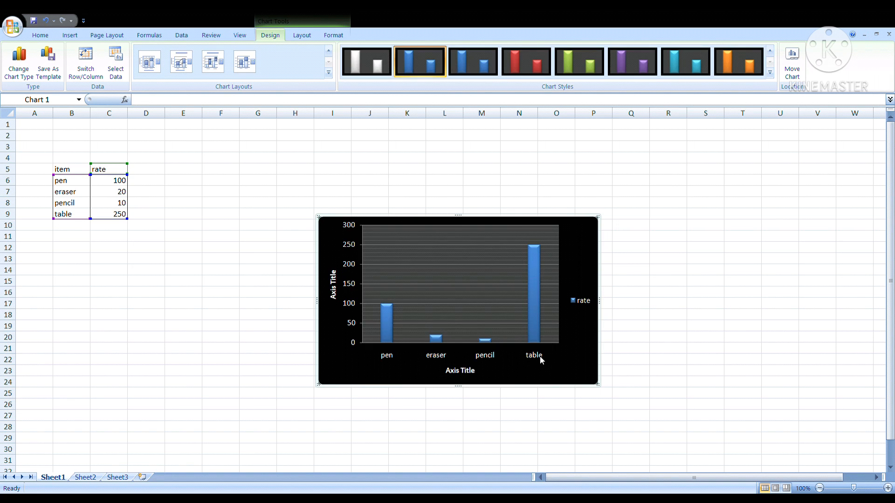